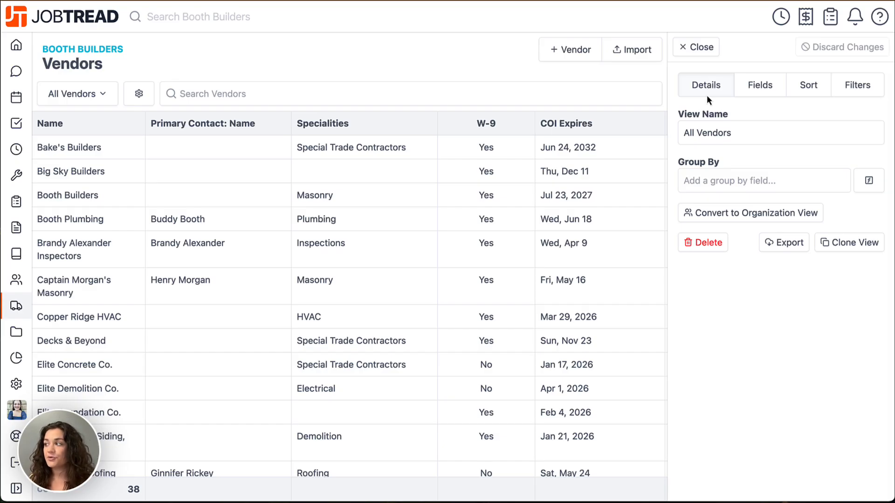
Move the Rating column directly after Specialities in the All Vendors view and apply the new column order
left_click(751, 93)
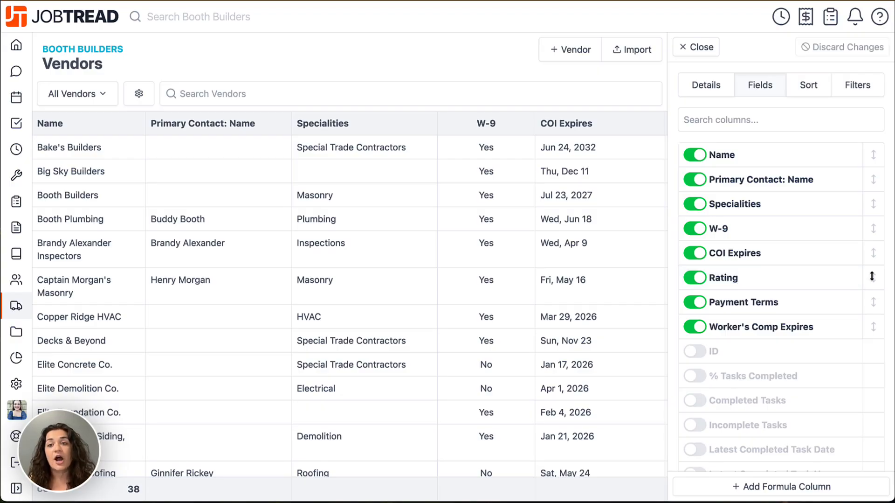
left_click_drag(872, 276, 870, 218)
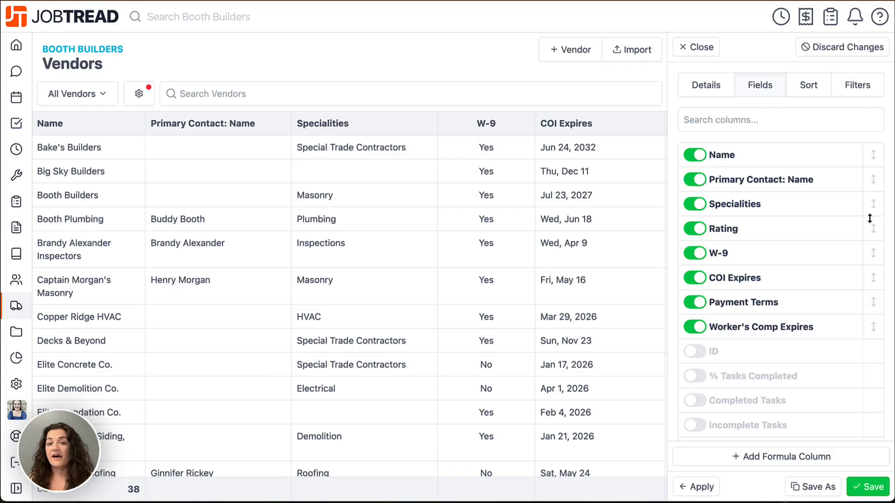
left_click(699, 486)
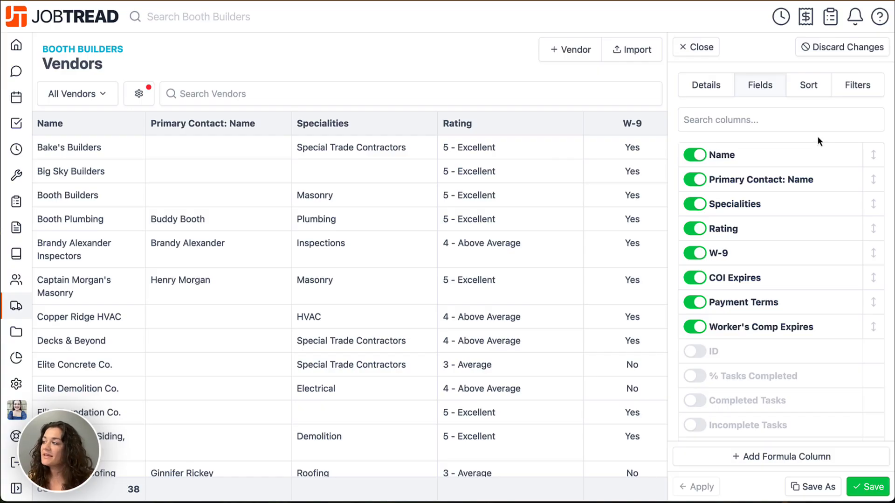
Replace the Name sort with a descending sort by Rating and apply it to the vendor list
left_click(819, 93)
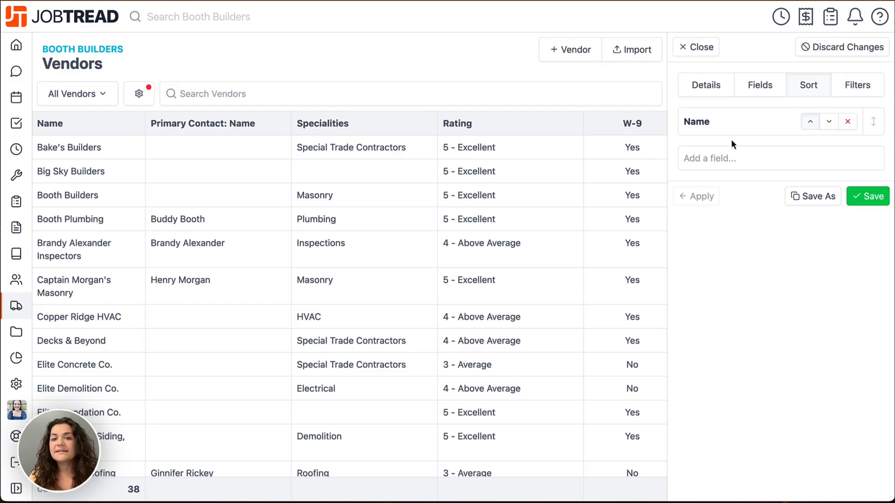
left_click(730, 153)
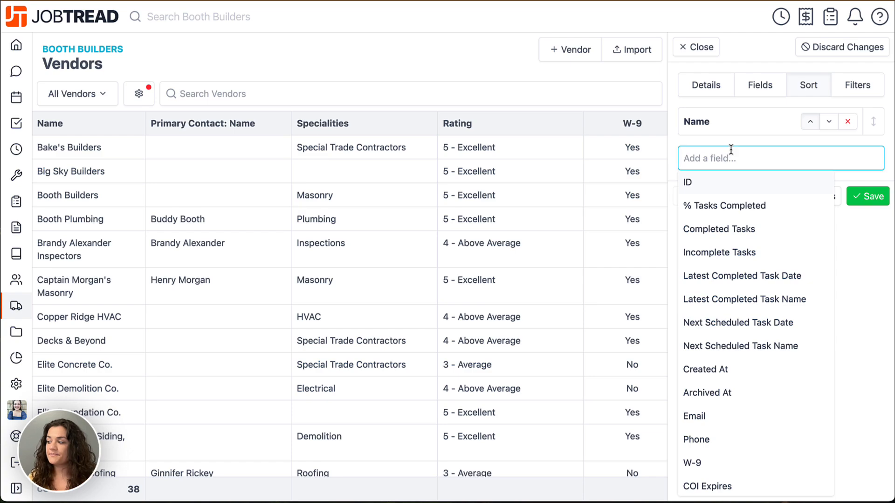
type("Rati")
left_click(713, 182)
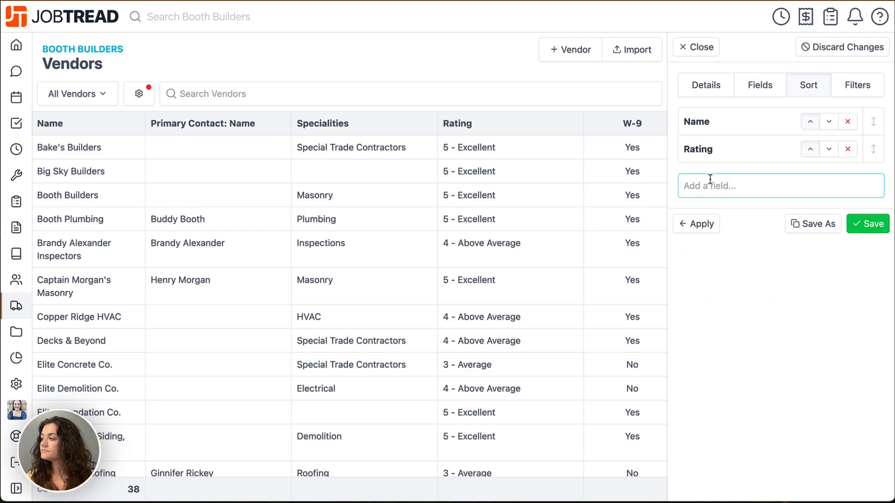
left_click(847, 122)
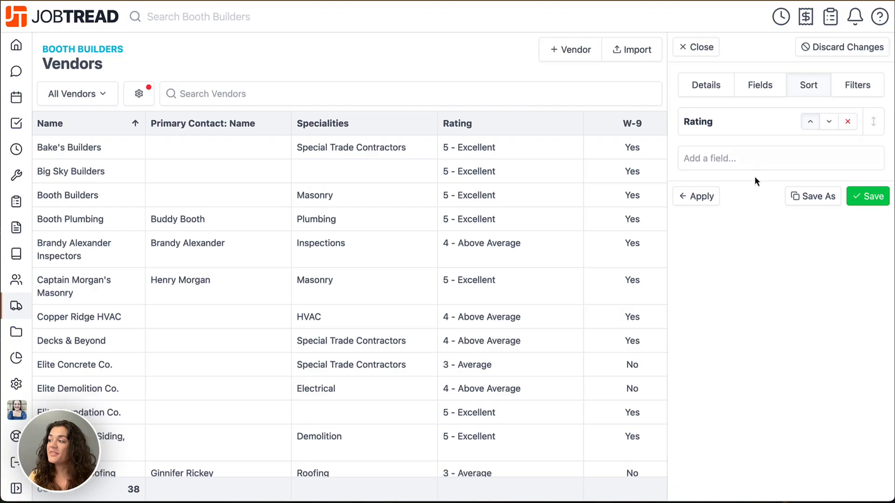
left_click(712, 197)
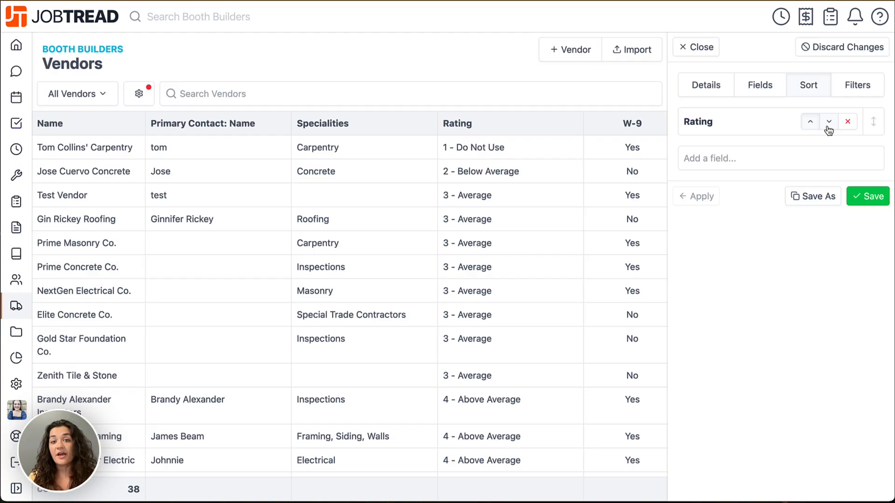
left_click(827, 124)
left_click(705, 197)
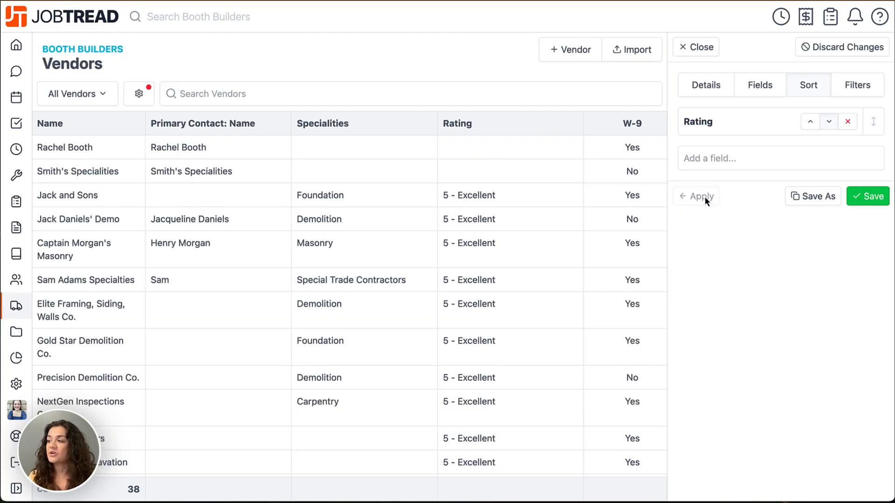
Add a filter to the vendor view requiring the custom W-9 field to be yes
left_click(868, 88)
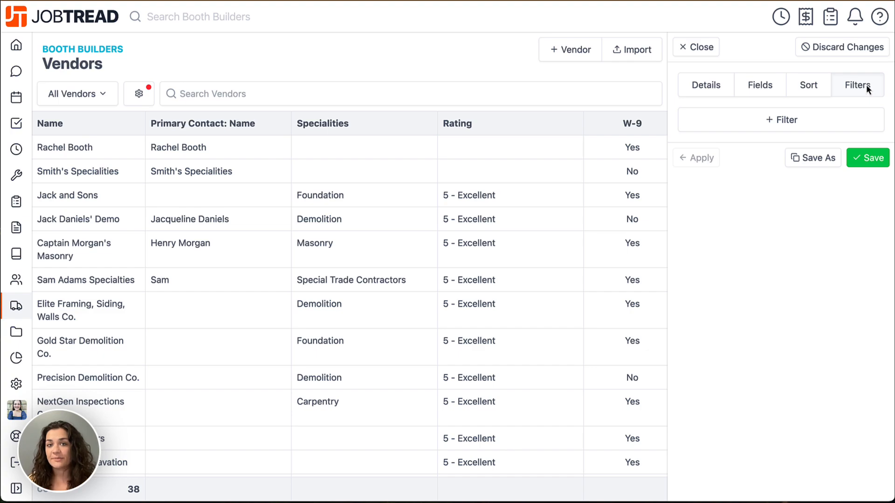
left_click(845, 120)
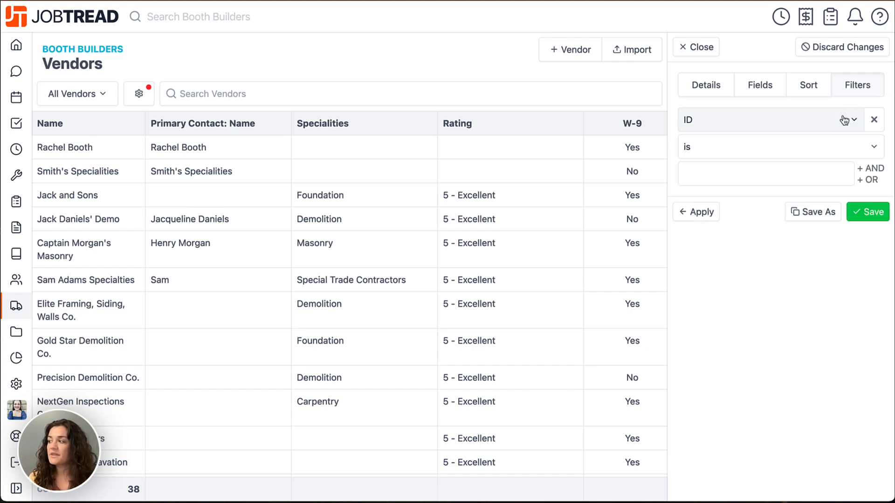
left_click(844, 121)
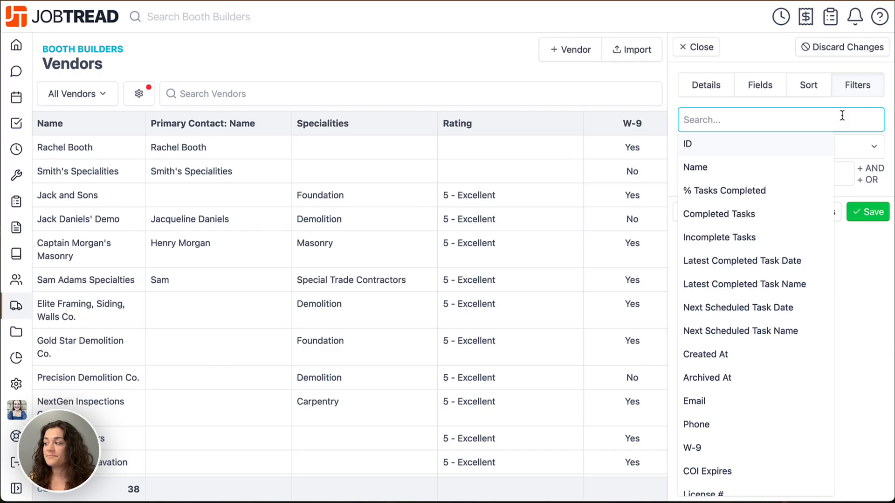
type("w-9")
left_click(781, 146)
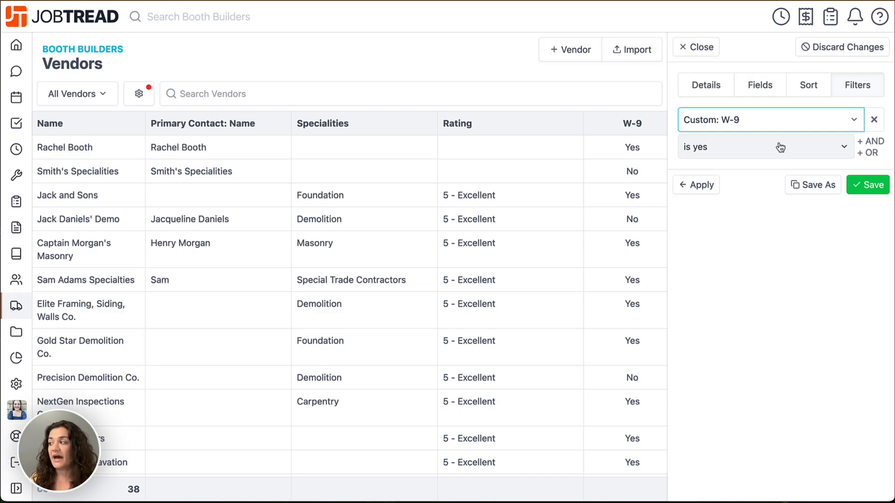
Add an AND condition that COI Expires is after today, and apply the filters to the vendor list
left_click(870, 141)
left_click(798, 194)
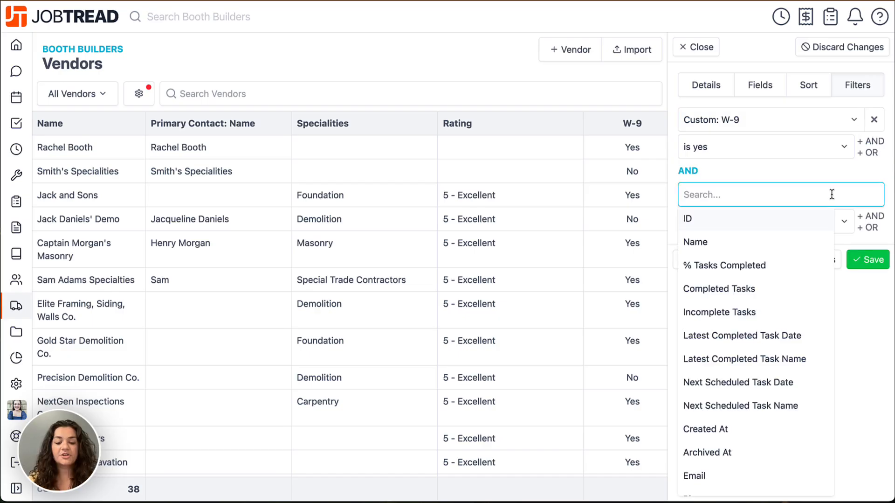
type("coi")
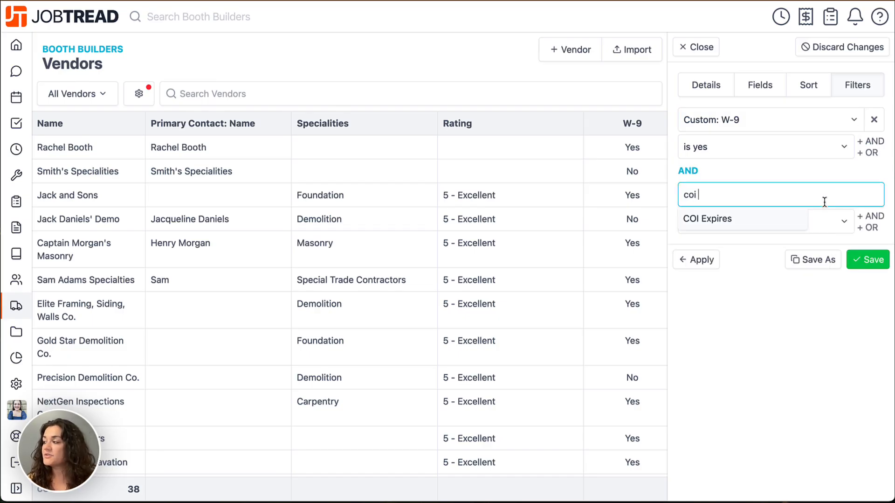
left_click(786, 225)
left_click(784, 222)
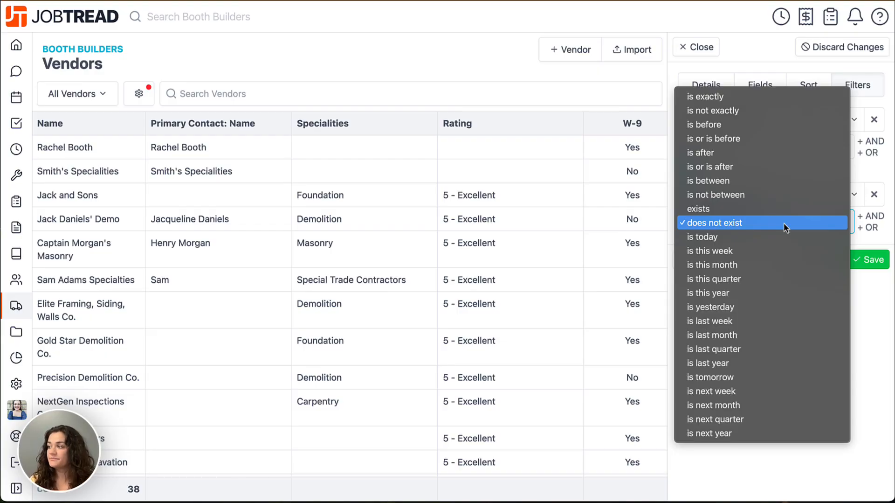
left_click(773, 155)
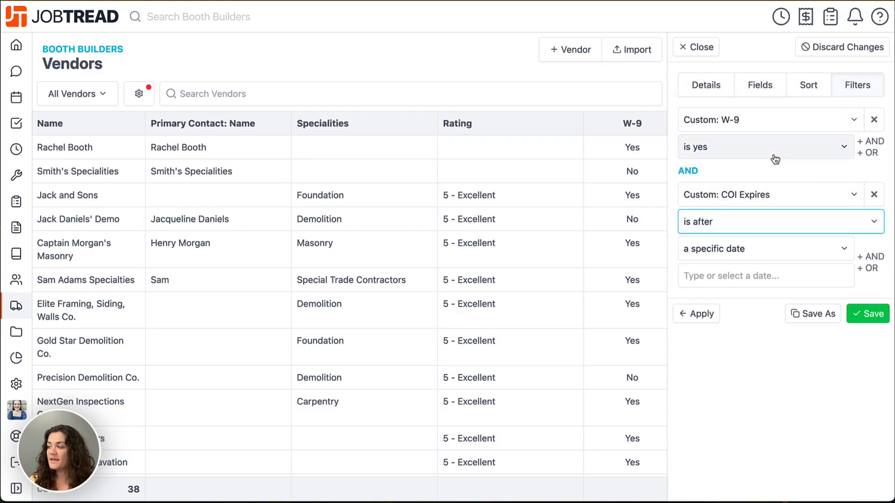
left_click(758, 247)
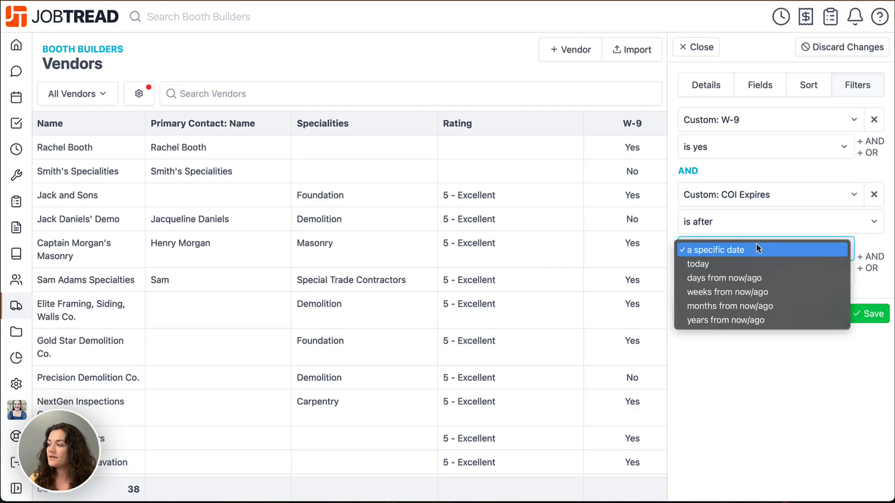
key("Escape")
left_click(738, 264)
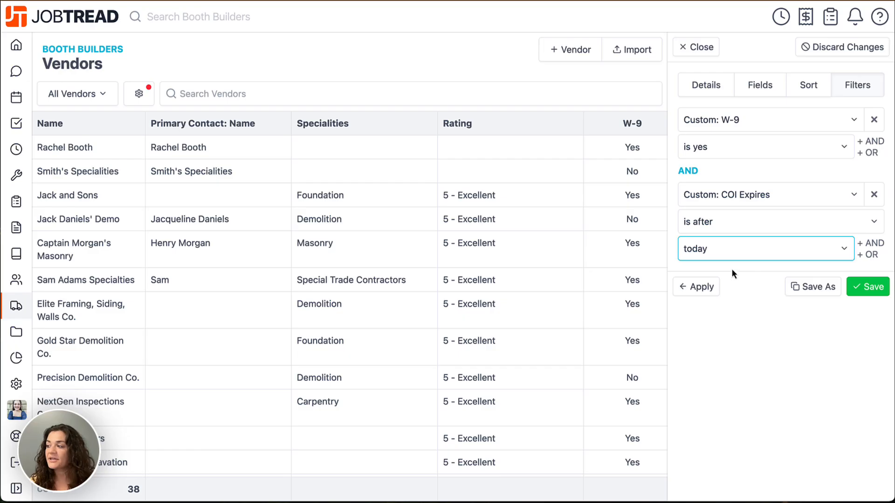
left_click(704, 287)
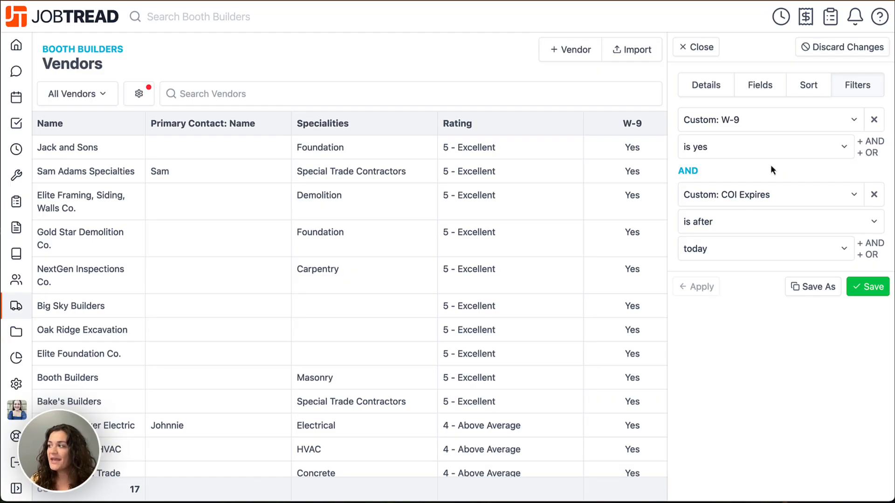
Group the vendor list by Specialities and apply the grouping
left_click(730, 91)
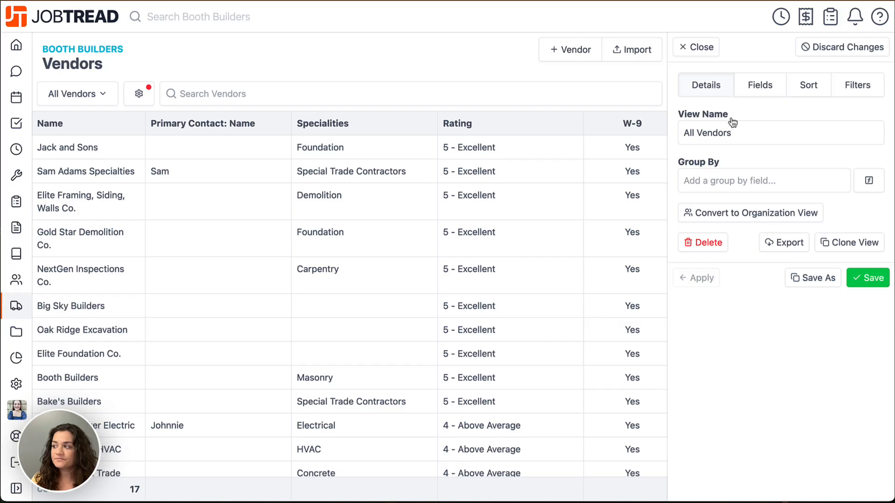
left_click(723, 180)
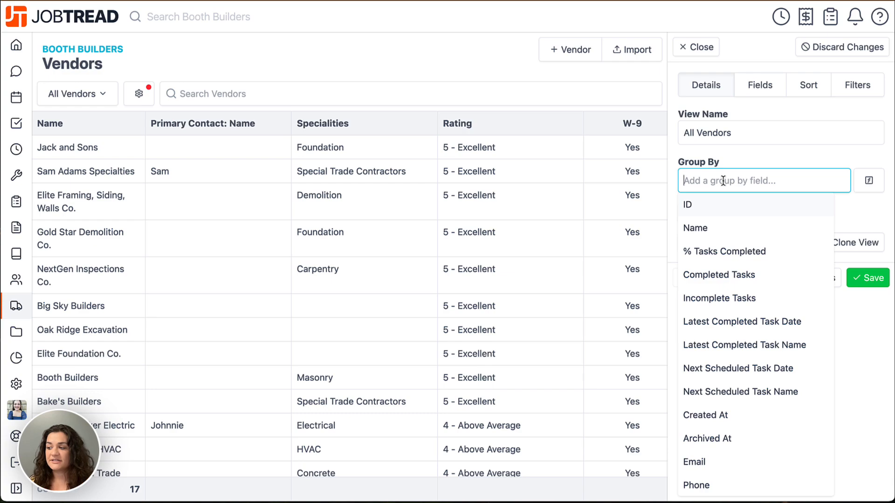
type("spec")
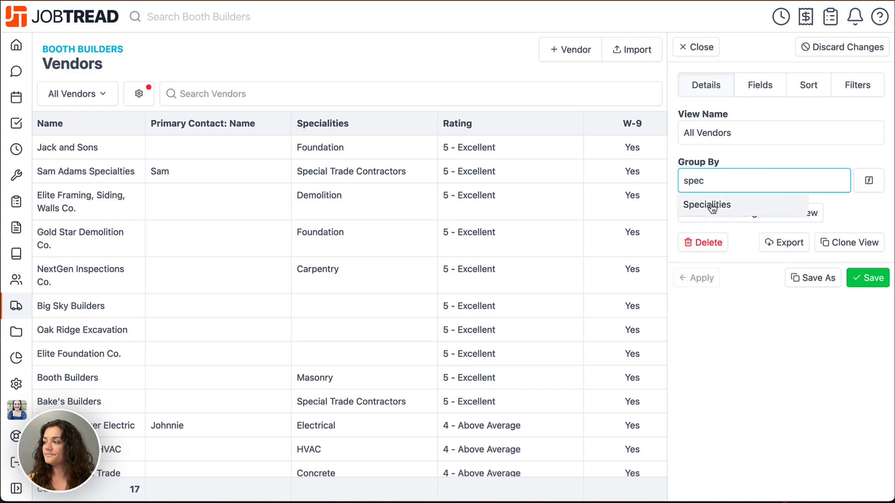
left_click(711, 205)
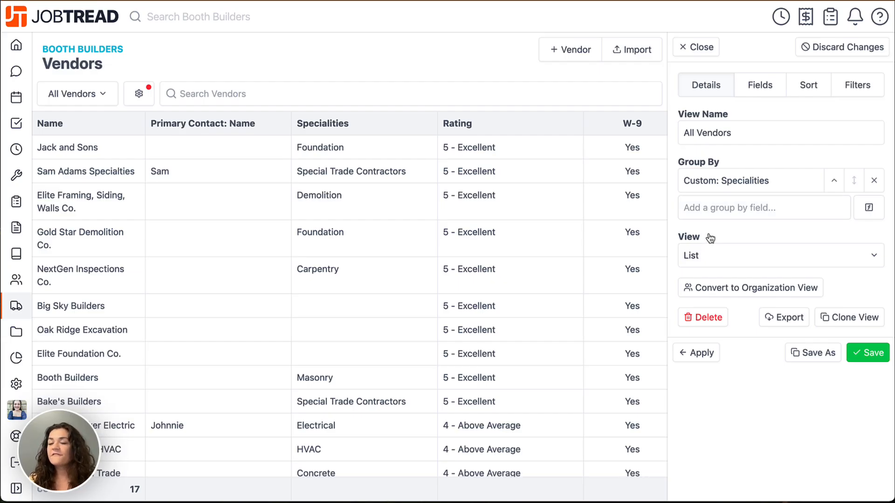
left_click(695, 355)
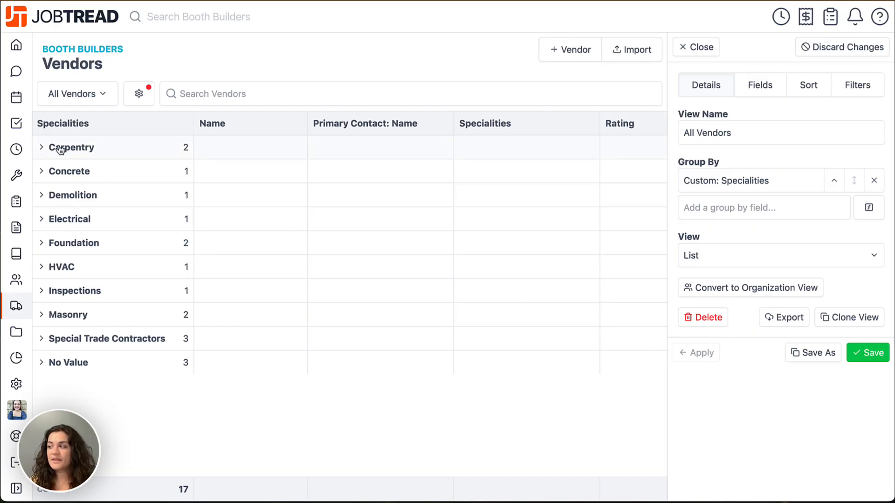
Add Rating as a second grouping level under Specialities, apply it, and check the Carpentry group's subgroups
left_click(684, 204)
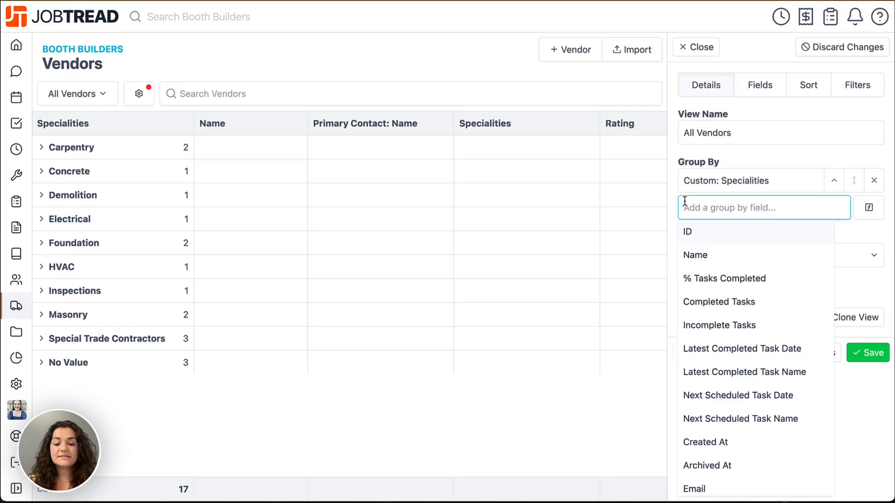
type("rating")
left_click(689, 230)
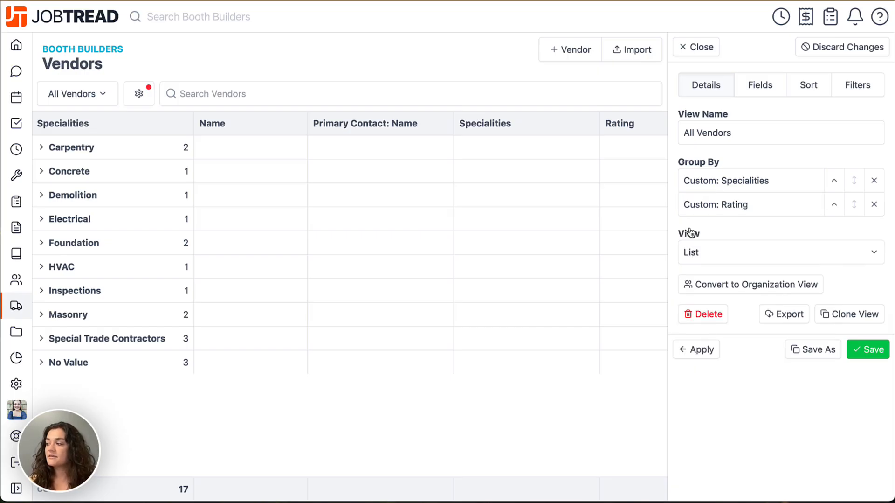
left_click(694, 349)
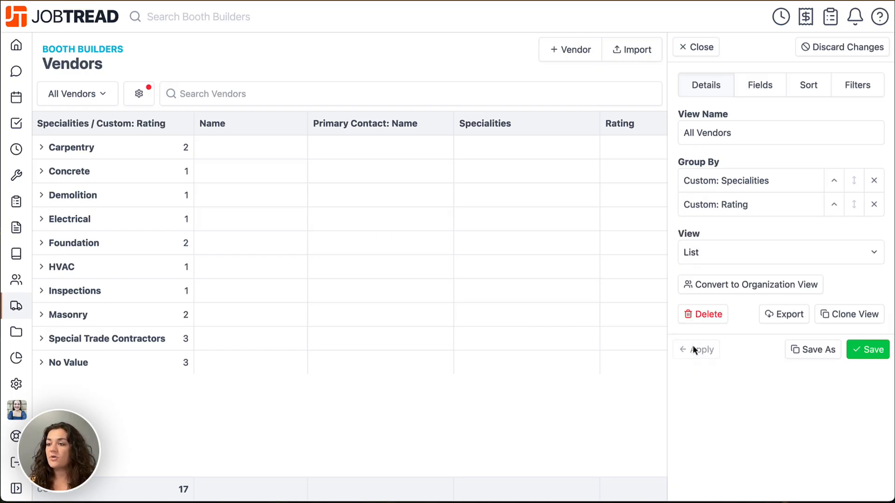
left_click(39, 150)
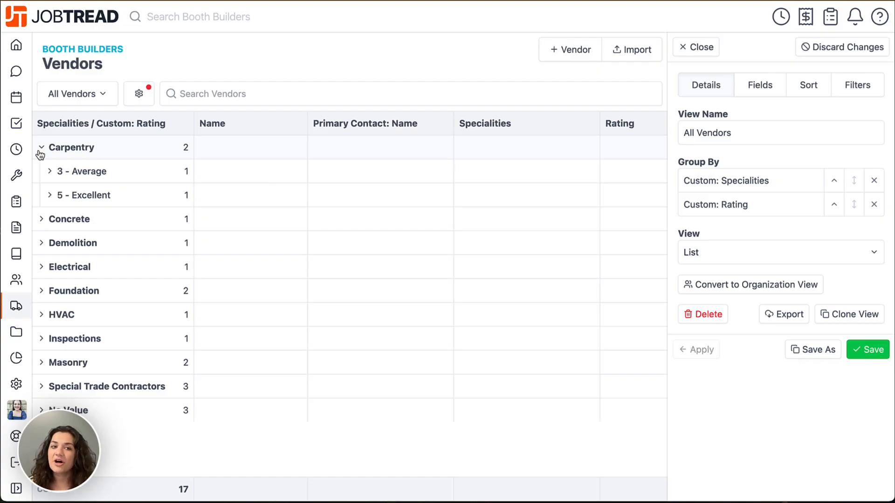
left_click(40, 150)
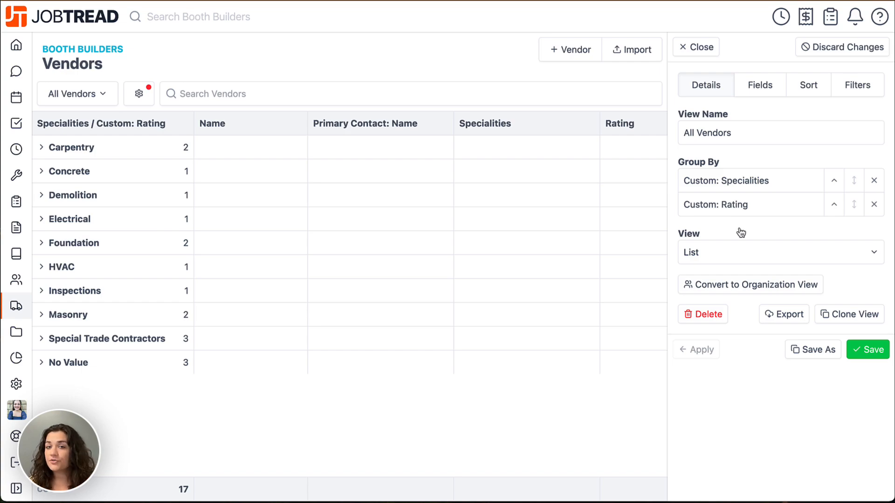
Switch the grouped vendor view from List to Kanban, apply it, and close the view settings to browse the board
left_click(733, 245)
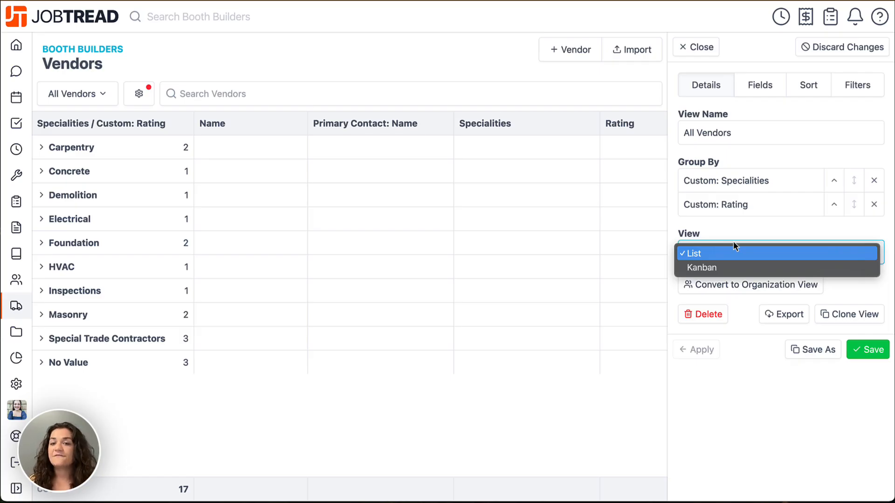
left_click(716, 267)
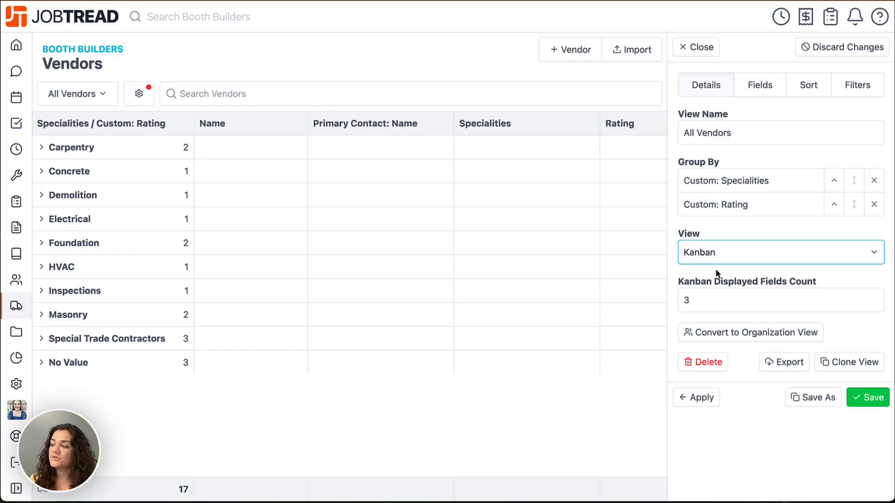
left_click(695, 399)
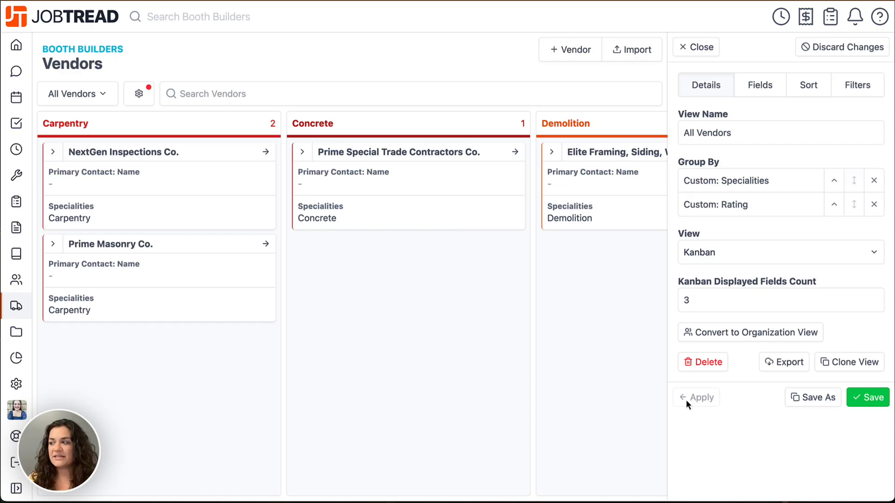
scroll(532, 376, "right", 10)
scroll(533, 376, "right", 5)
left_click(690, 47)
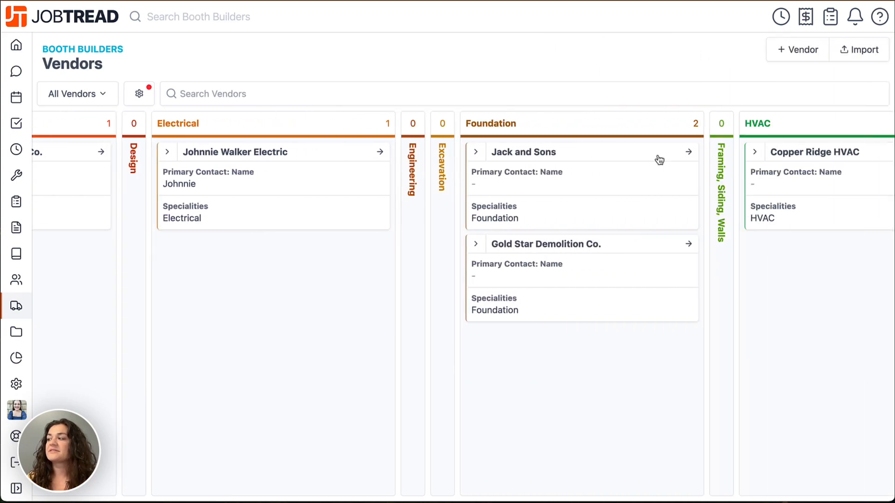
scroll(643, 214, "right", 3)
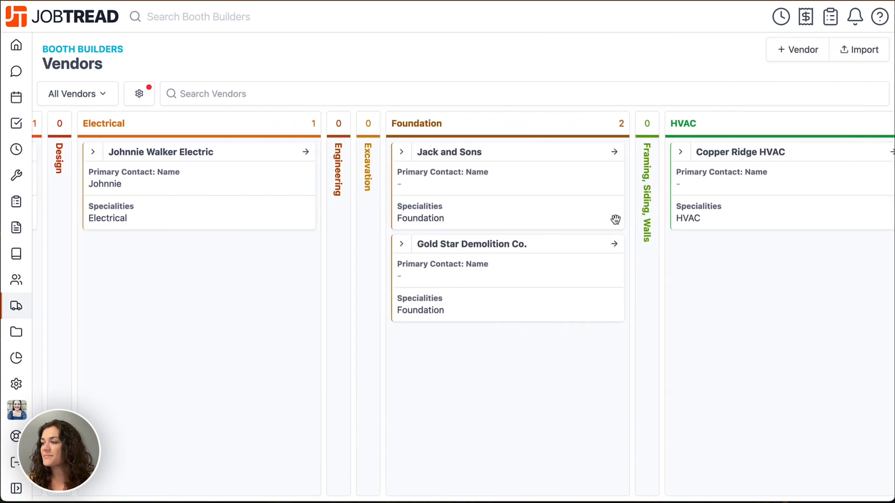
Move the Gold Star Demolition Co. card from the Foundation column to the Excavation column on the Kanban board
scroll(622, 339, "right", 3)
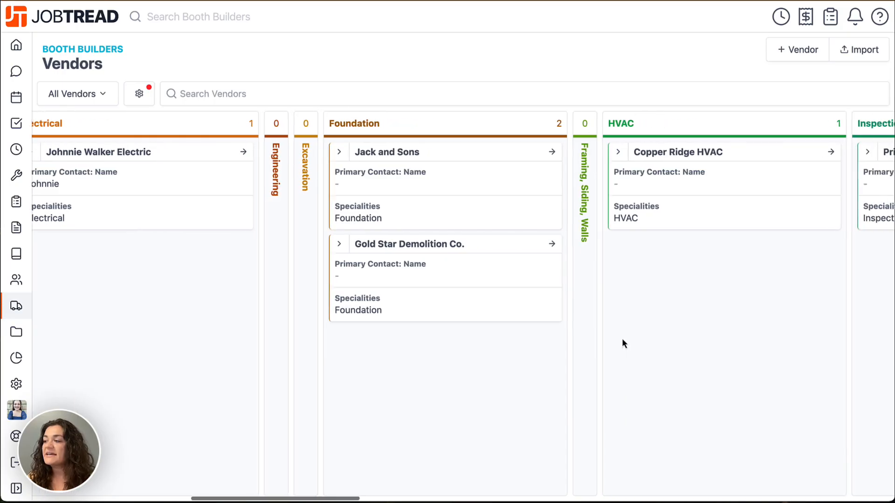
scroll(622, 338, "left", 6)
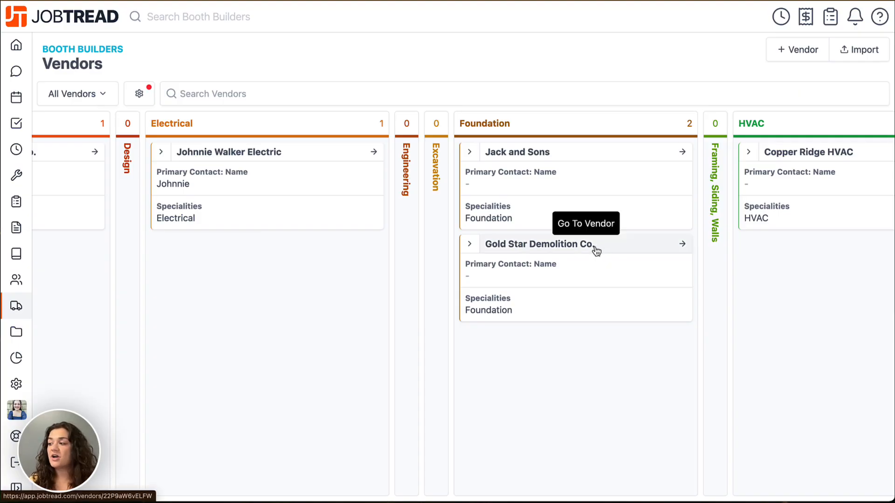
left_click_drag(597, 251, 442, 214)
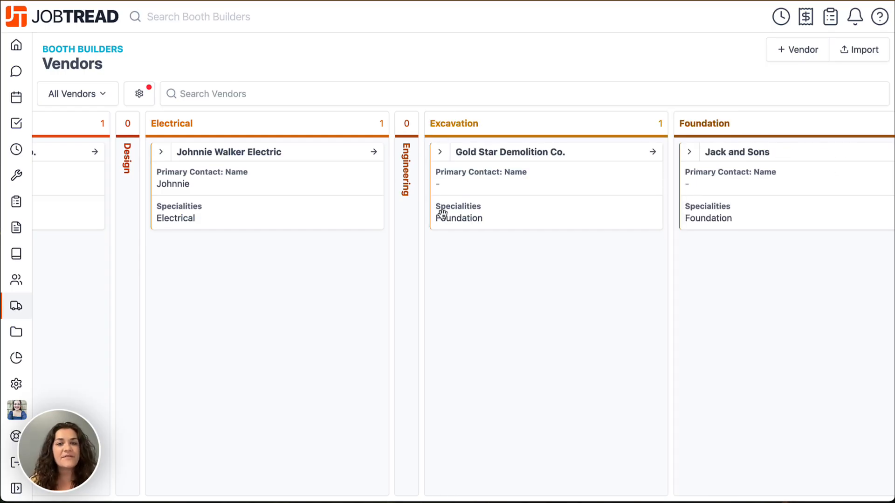
Save the customized vendor view as a new view named "Trade by Rating" and open the list of saved views
left_click(144, 104)
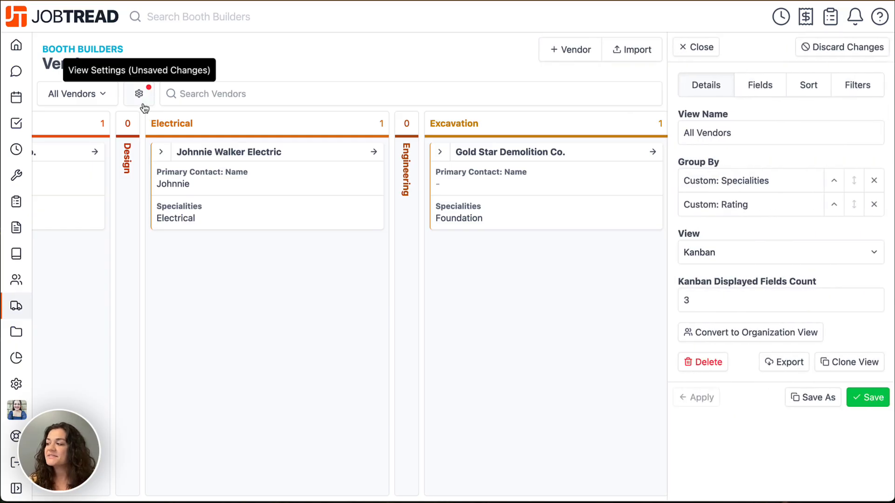
left_click(824, 401)
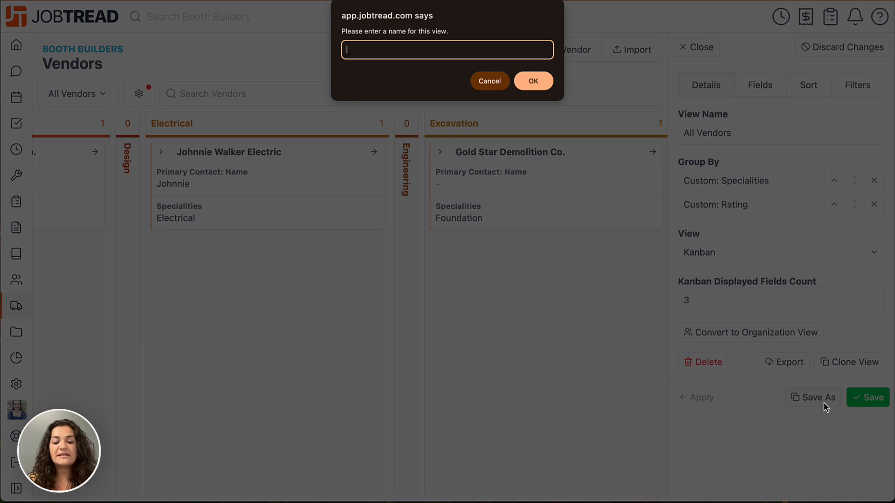
type("Trade by Rating")
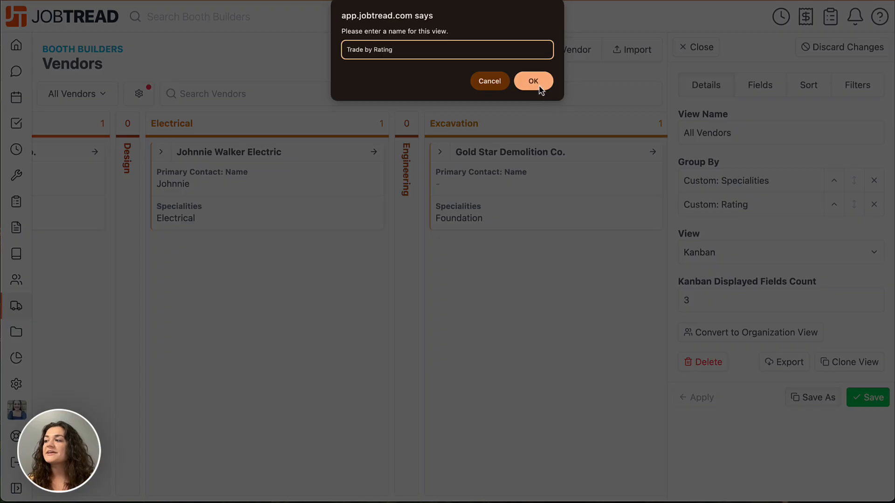
left_click(533, 81)
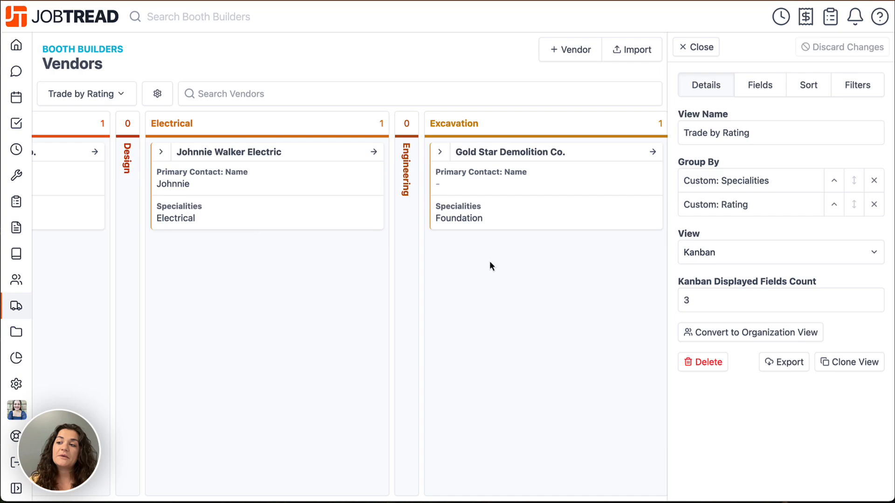
left_click(124, 96)
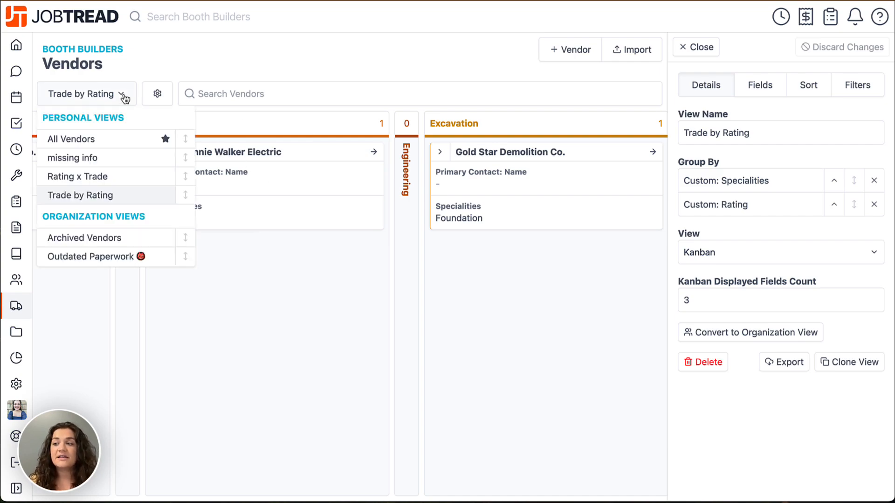